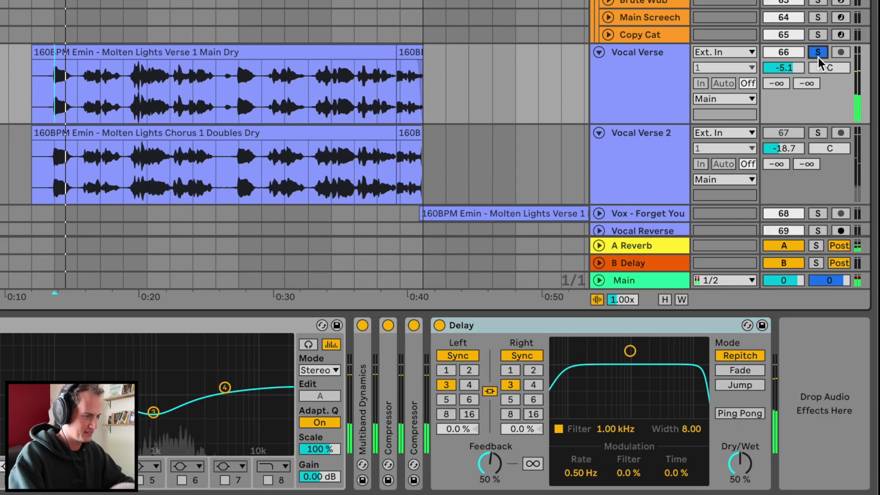
Switch the Vocal Verse Delay to Time mode with unlinked channels, 104 ms left and 95.7 ms right, and audition it
{"action": "left_click", "coordinate": [466, 359]}
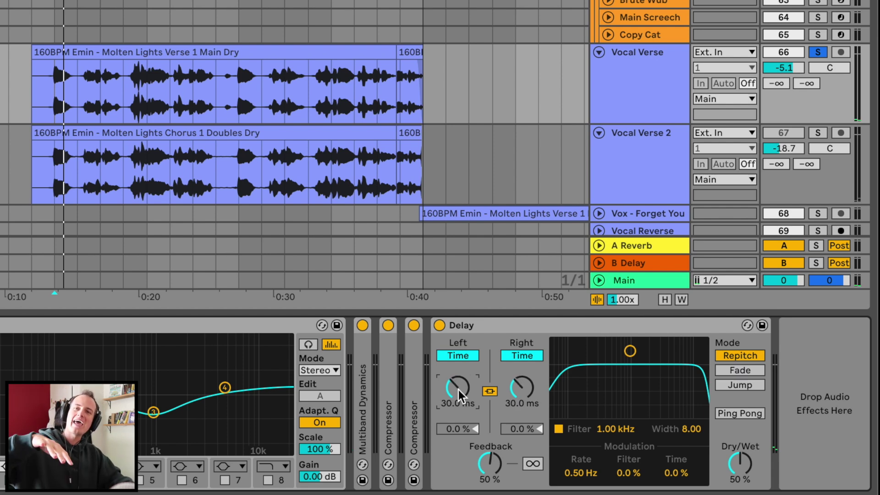
{"action": "mouse_move", "coordinate": [458, 390]}
{"action": "left_mouse_down"}
{"action": "mouse_move", "coordinate": [459, 369]}
{"action": "mouse_move", "coordinate": [458, 386]}
{"action": "left_mouse_up"}
{"action": "key", "text": "space"}
{"action": "key", "text": "space"}
{"action": "key", "text": "space"}
{"action": "key", "text": "space"}
{"action": "key", "text": "space"}
{"action": "key", "text": "space"}
{"action": "key", "text": "space"}
{"action": "key", "text": "space"}
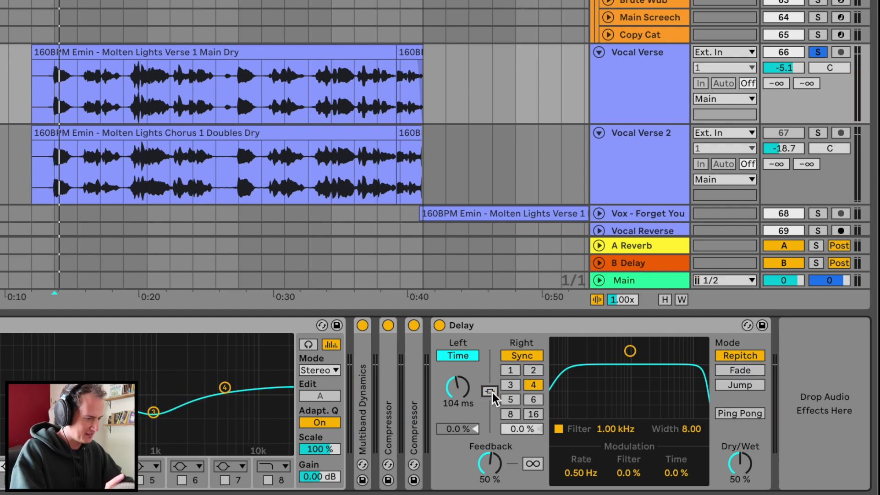
{"action": "left_click", "coordinate": [490, 391]}
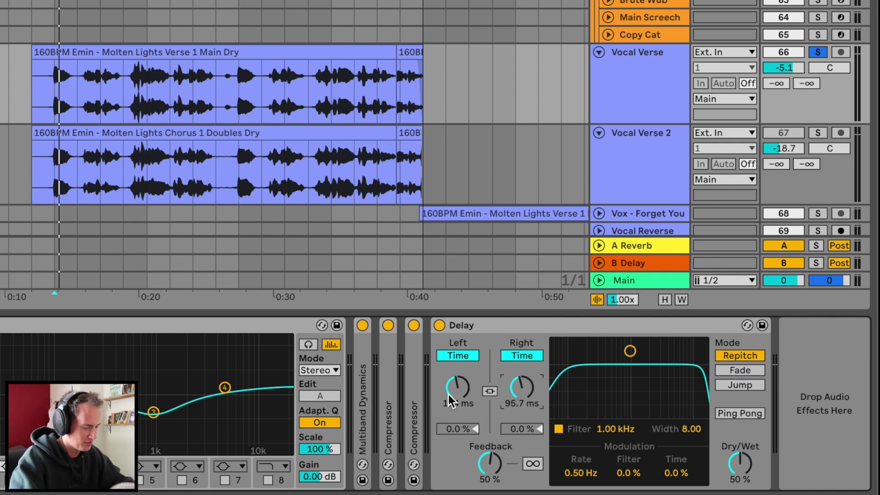
{"action": "key", "text": "space"}
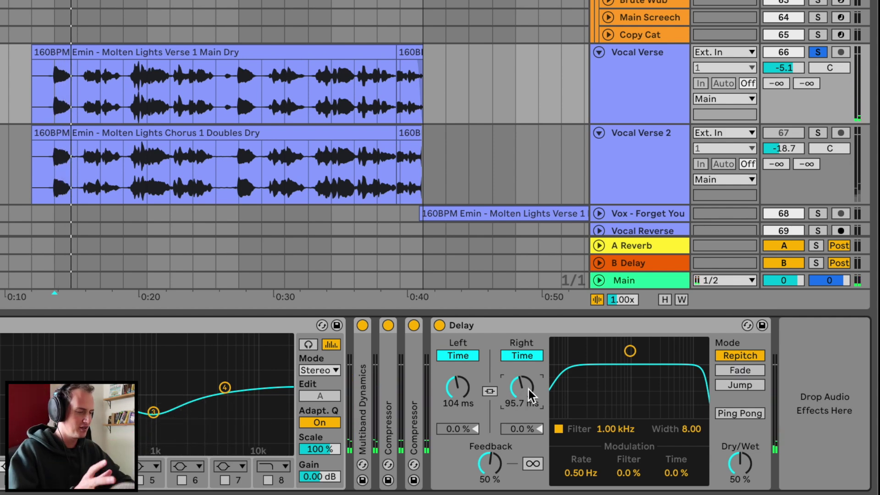
Narrow the Delay's filter to 1.70 kHz with width 2.74 and set its Dry/Wet to 37%
{"action": "left_click_drag", "start_coordinate": [630, 351], "coordinate": [644, 396]}
{"action": "left_click_drag", "start_coordinate": [740, 464], "coordinate": [743, 474]}
Compare the playing vocal with the Delay bypassed and active
{"action": "left_click", "coordinate": [439, 325]}
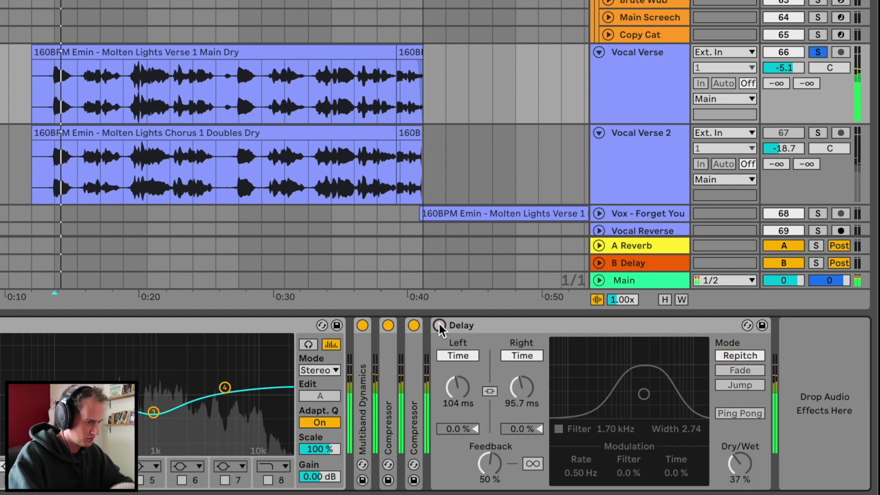
{"action": "left_click", "coordinate": [439, 324]}
{"action": "left_click", "coordinate": [439, 325]}
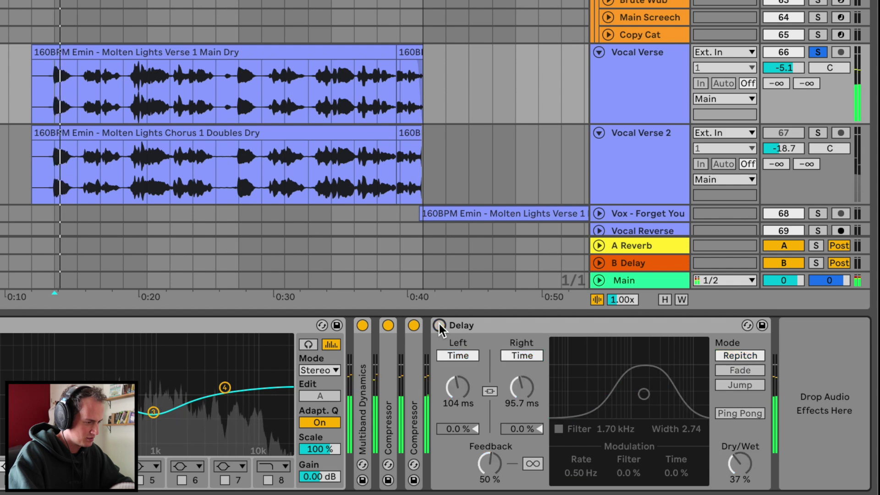
{"action": "left_click", "coordinate": [440, 325]}
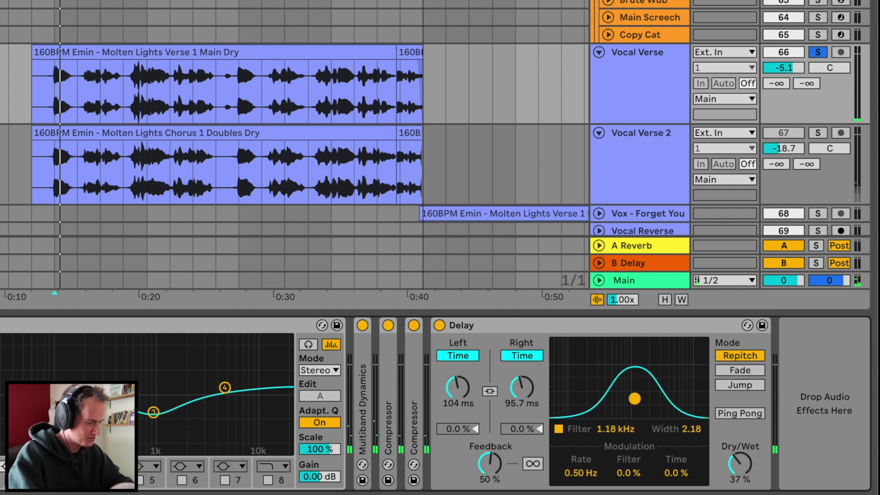
Set the Delay's filter to 1.70 kHz with width 3.30 and its Feedback to 27%, replaying the vocal
{"action": "left_click_drag", "start_coordinate": [635, 398], "coordinate": [644, 389]}
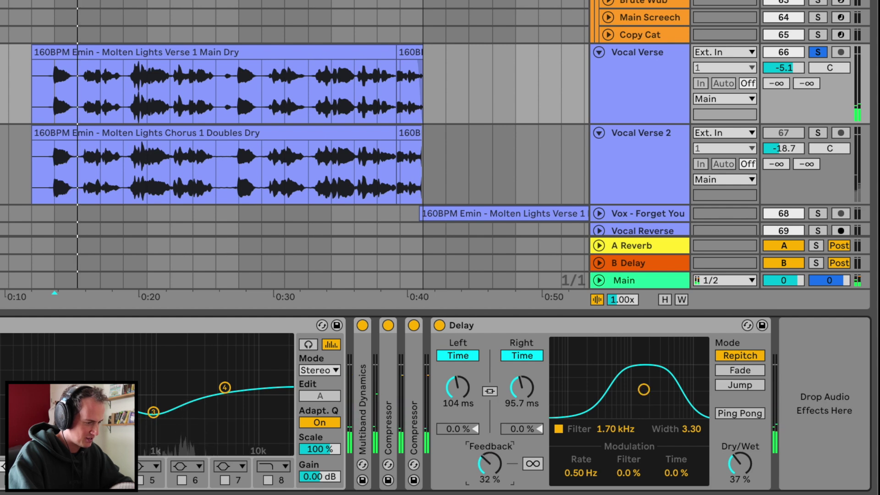
{"action": "left_click_drag", "start_coordinate": [484, 468], "coordinate": [484, 476]}
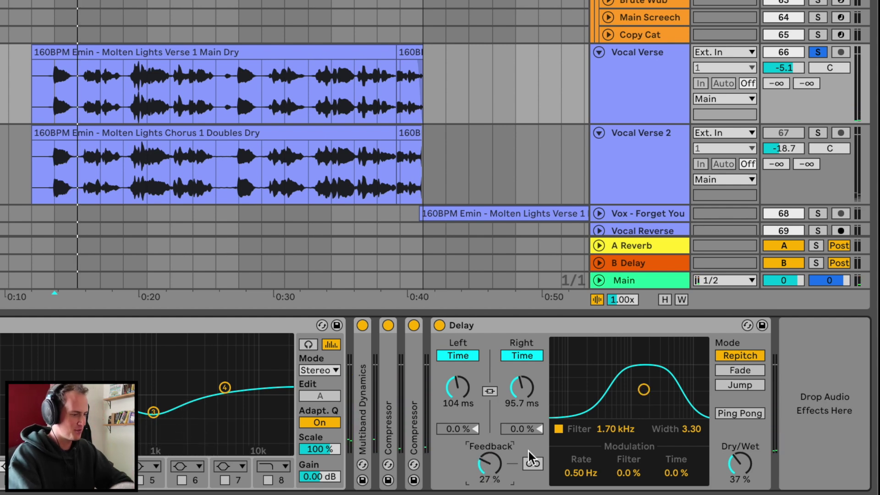
{"action": "key", "text": "space"}
{"action": "key", "text": "space"}
{"action": "key", "text": "space"}
Fine-tune the Delay during playback to a right time of 121 ms, Dry/Wet of 29% and filter frequency of 1.64 kHz
{"action": "left_click_drag", "start_coordinate": [757, 470], "coordinate": [758, 383]}
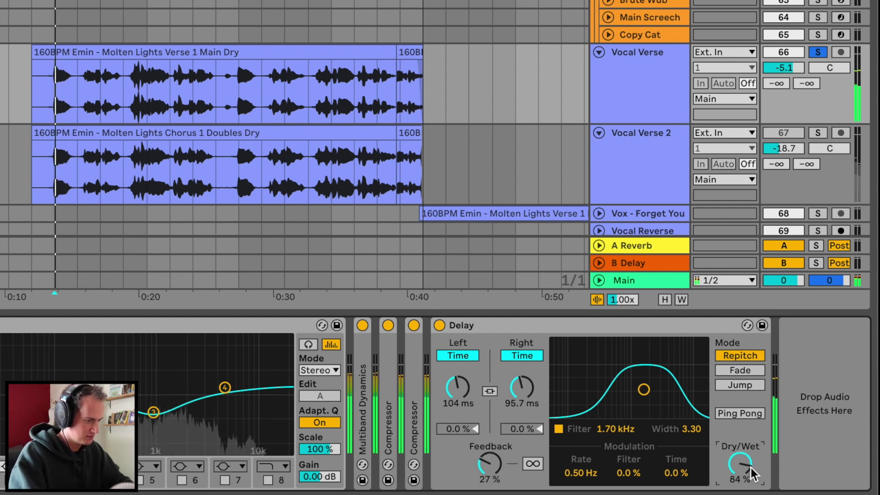
{"action": "left_click_drag", "start_coordinate": [522, 387], "coordinate": [522, 372]}
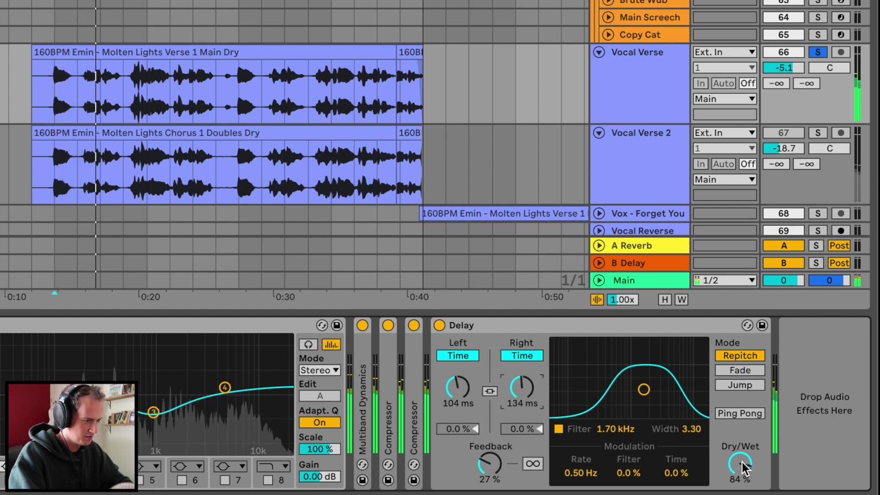
{"action": "left_click_drag", "start_coordinate": [743, 467], "coordinate": [743, 488]}
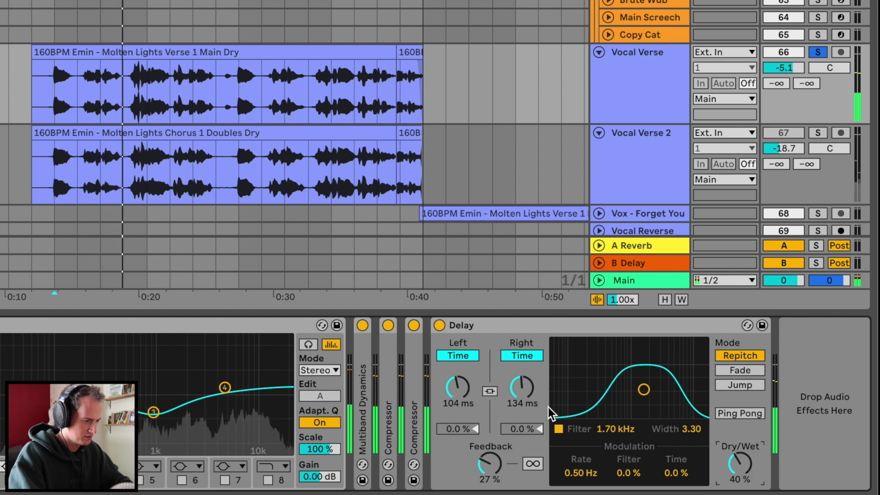
{"action": "mouse_move", "coordinate": [524, 388]}
{"action": "left_mouse_down"}
{"action": "mouse_move", "coordinate": [523, 397]}
{"action": "mouse_move", "coordinate": [523, 384]}
{"action": "left_mouse_up"}
{"action": "left_click_drag", "start_coordinate": [745, 469], "coordinate": [745, 476]}
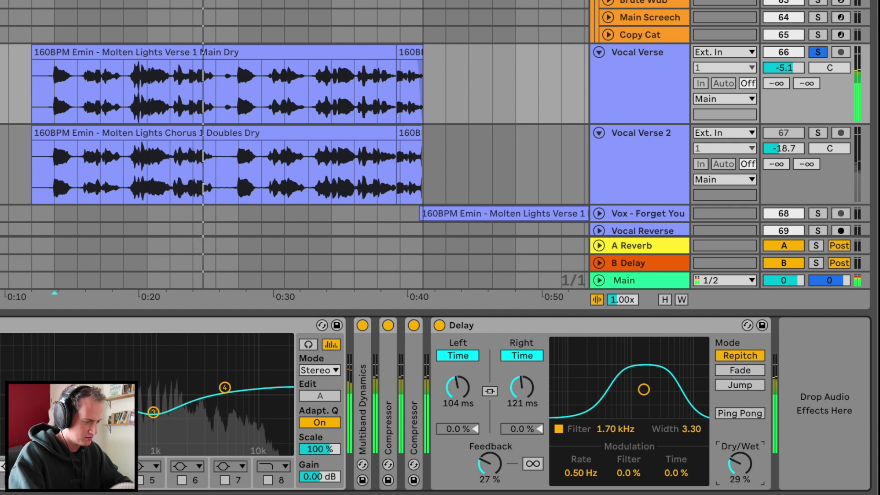
{"action": "left_click_drag", "start_coordinate": [658, 392], "coordinate": [657, 392]}
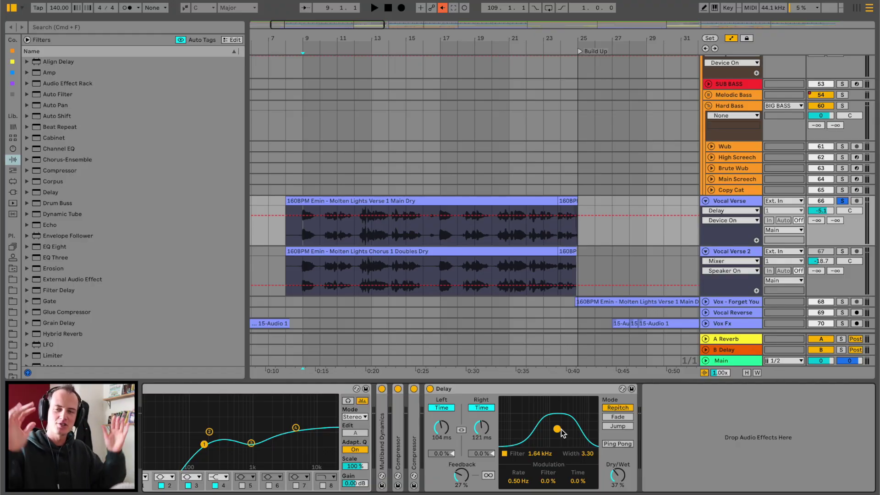
Try widening the Delay's filter to width 9.00 and narrowing it again
{"action": "left_click_drag", "start_coordinate": [561, 430], "coordinate": [551, 400]}
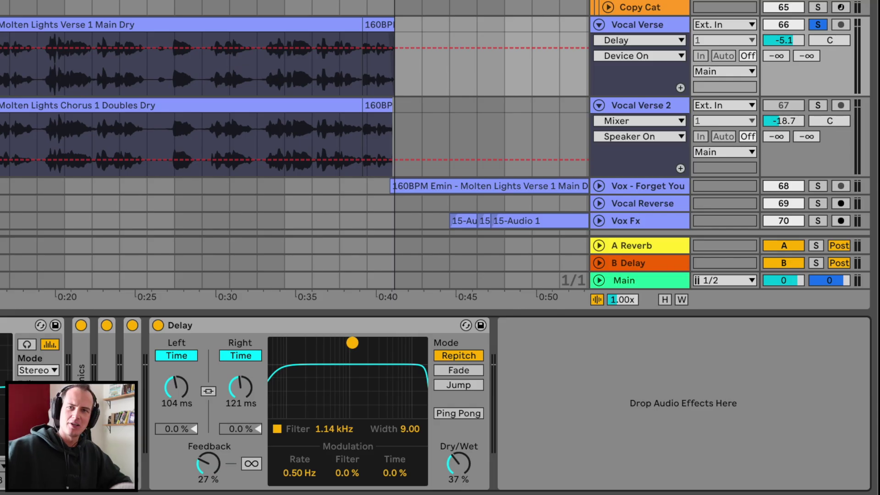
{"action": "left_click_drag", "start_coordinate": [352, 343], "coordinate": [350, 411]}
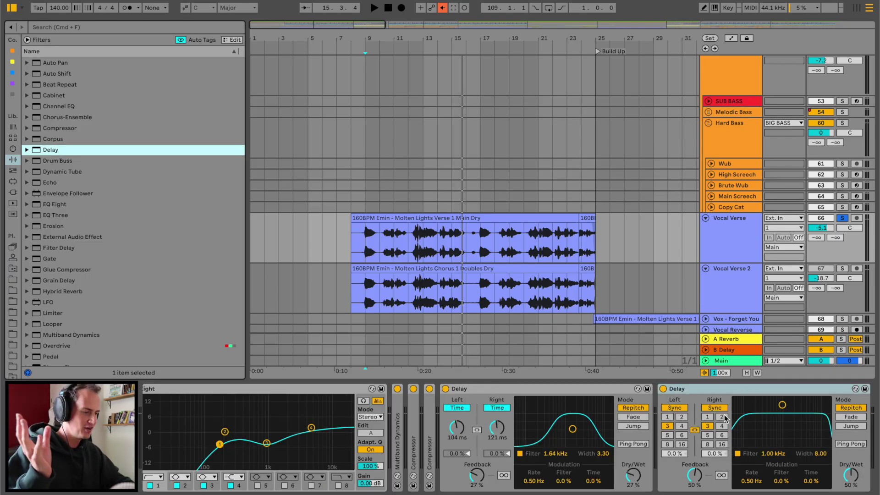
Enable Ping Pong on the second Delay, set both synced channels to 2, and audition the vocal
{"action": "scroll", "coordinate": [713, 438], "scroll_direction": "right", "scroll_amount": 3}
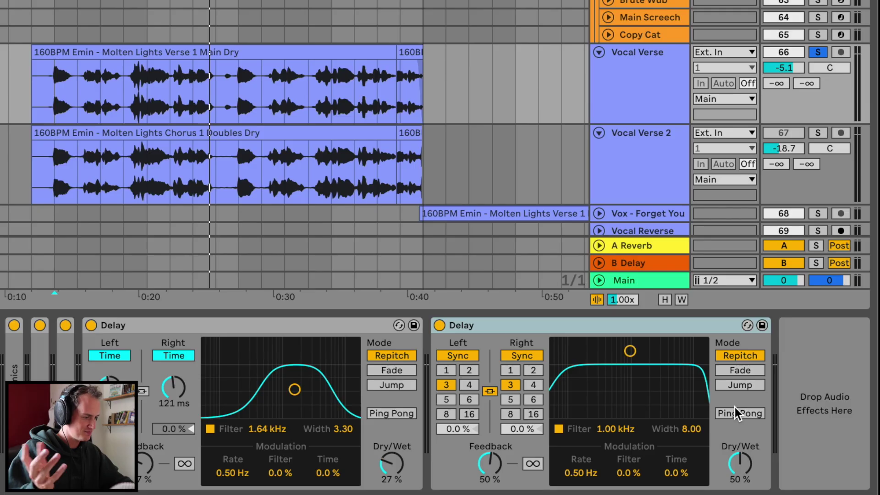
{"action": "left_click", "coordinate": [790, 443]}
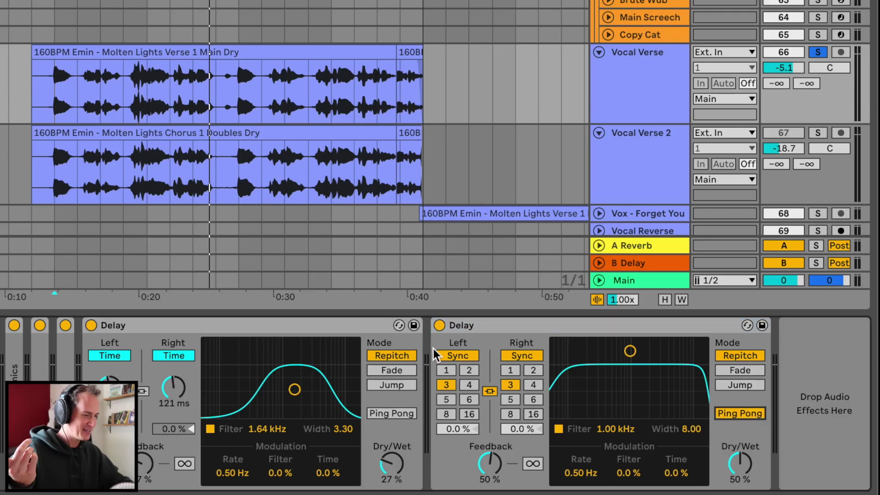
{"action": "left_click", "coordinate": [534, 370]}
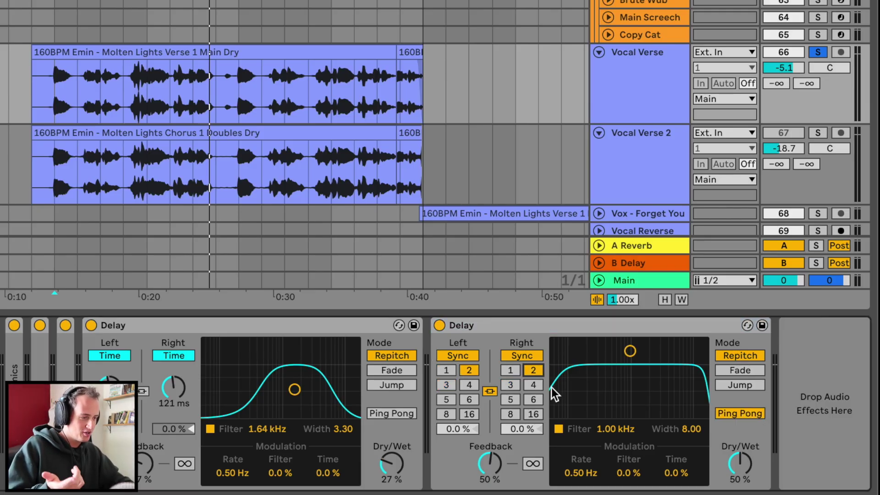
{"action": "key", "text": "space"}
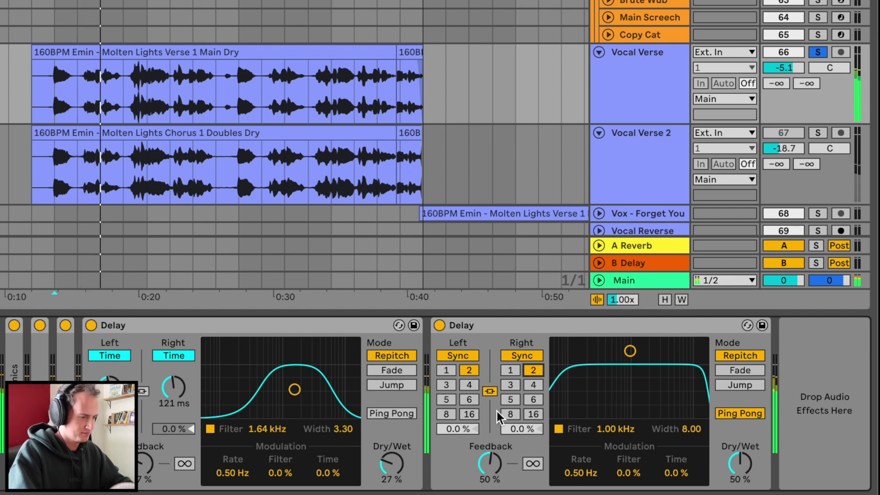
{"action": "key", "text": "space"}
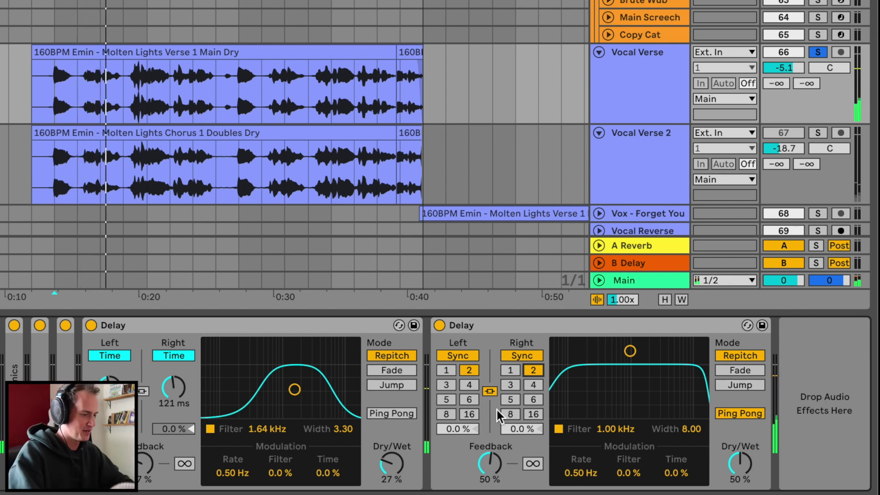
Set the second Delay's filter to 1.89 kHz with width 3.74 and its Dry/Wet to 30% during playback
{"action": "mouse_move", "coordinate": [619, 369]}
{"action": "left_mouse_down"}
{"action": "mouse_move", "coordinate": [611, 386]}
{"action": "mouse_move", "coordinate": [634, 399]}
{"action": "mouse_move", "coordinate": [647, 386]}
{"action": "left_mouse_up"}
{"action": "key", "text": "space"}
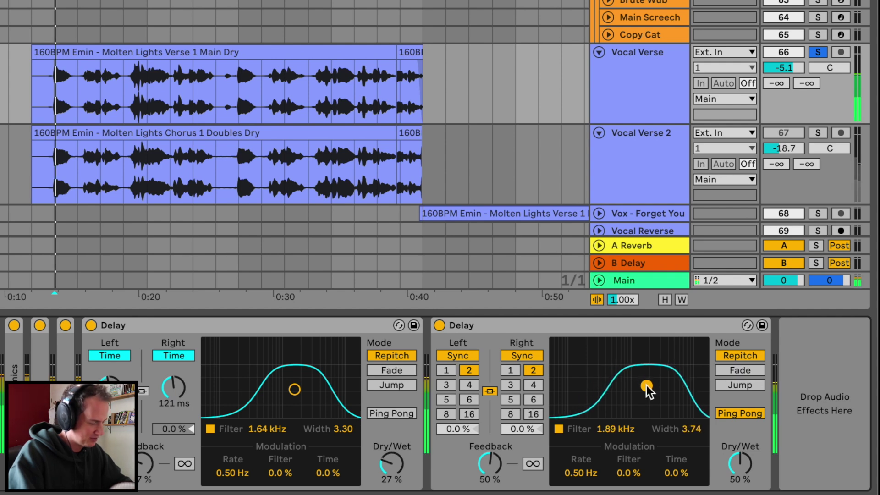
{"action": "left_click_drag", "start_coordinate": [740, 464], "coordinate": [740, 473]}
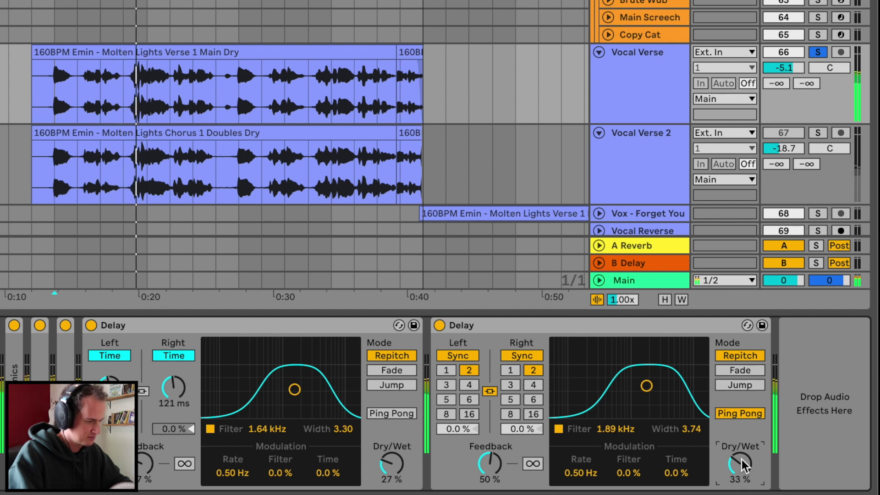
{"action": "left_click_drag", "start_coordinate": [742, 460], "coordinate": [742, 460]}
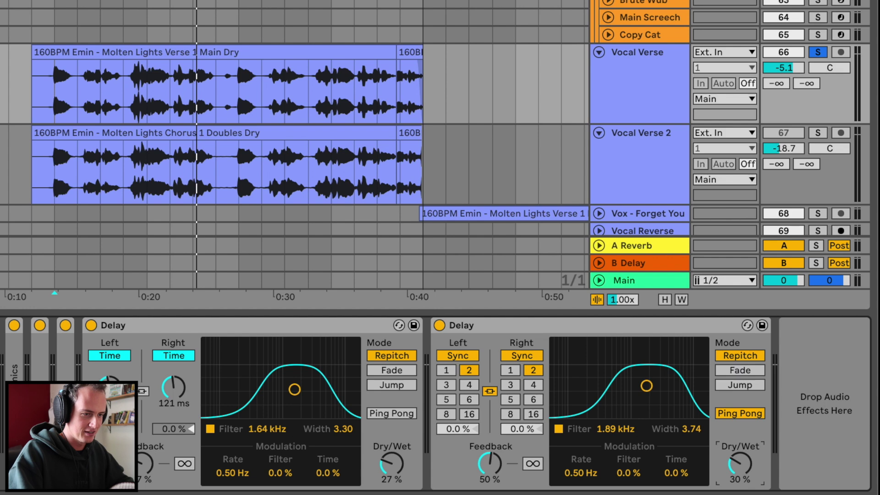
Add a third Delay at the end of the Vocal Verse effect chain
{"action": "key", "text": "super+f"}
{"action": "key", "text": "Return"}
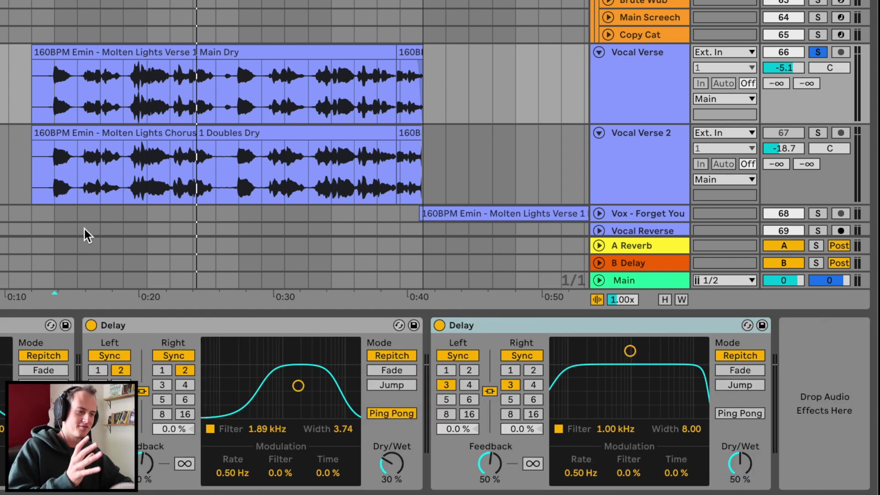
Examine the gaps between the vocal phrases in the Vocal Verse clip by selecting them one after another
{"action": "left_click", "coordinate": [57, 92]}
{"action": "scroll", "coordinate": [64, 92], "scroll_direction": "up", "scroll_amount": 5}
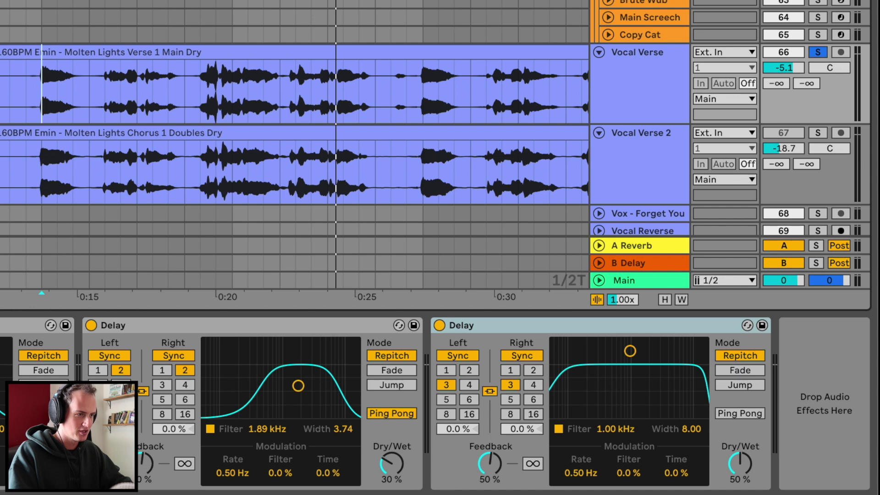
{"action": "scroll", "coordinate": [58, 92], "scroll_direction": "up", "scroll_amount": 2}
{"action": "left_click_drag", "start_coordinate": [81, 84], "coordinate": [115, 84]}
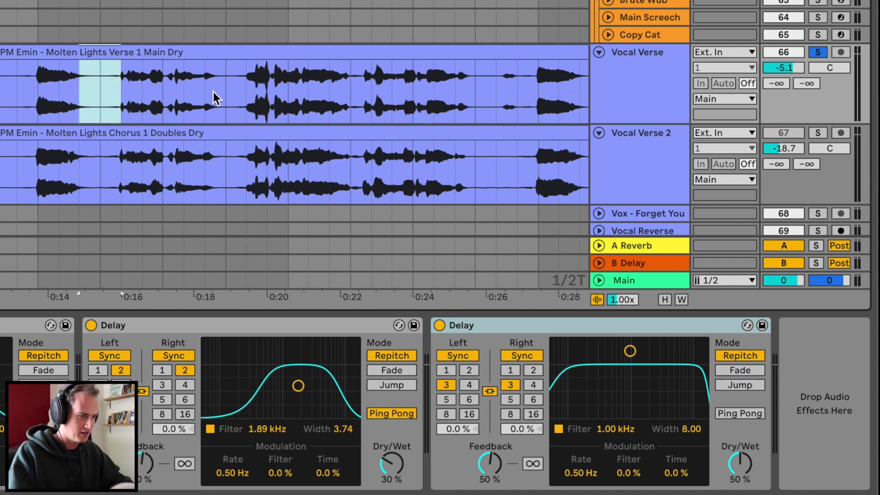
{"action": "left_click_drag", "start_coordinate": [214, 92], "coordinate": [245, 92]}
{"action": "left_click_drag", "start_coordinate": [477, 102], "coordinate": [530, 97]}
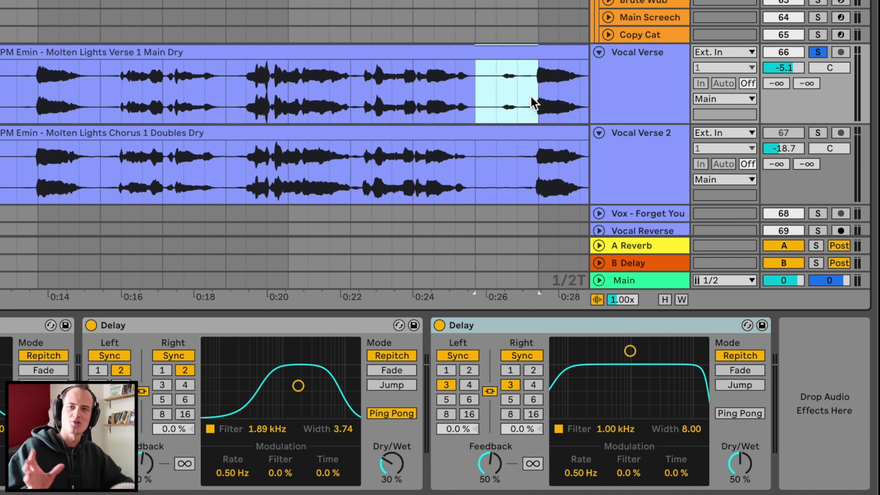
Set the third Delay's synced channels to 8 and its filter to 1.70 kHz with width 1.28, trying Dry/Wet amounts from 0% during playback
{"action": "left_click", "coordinate": [509, 414]}
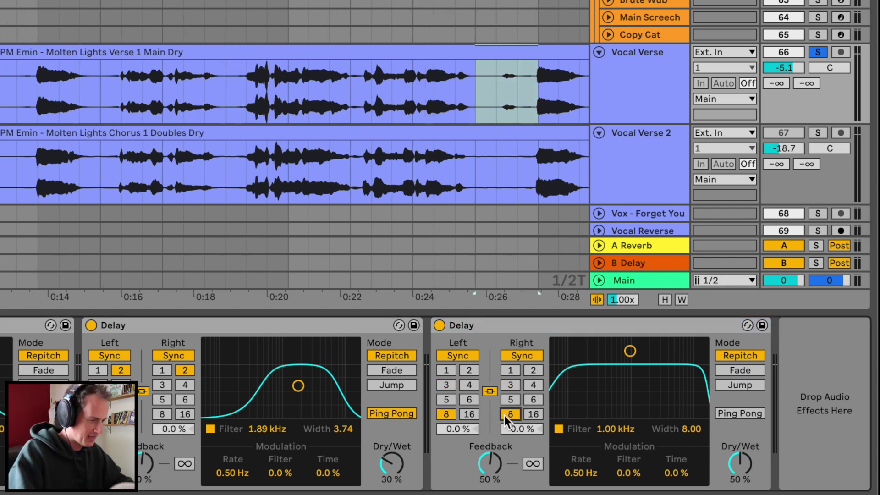
{"action": "left_click", "coordinate": [35, 84]}
{"action": "left_click_drag", "start_coordinate": [632, 388], "coordinate": [643, 406]}
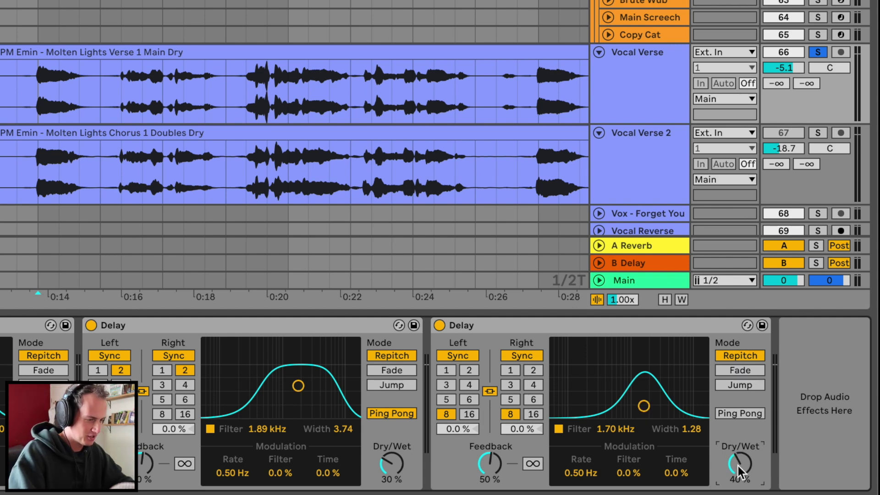
{"action": "key", "text": "space"}
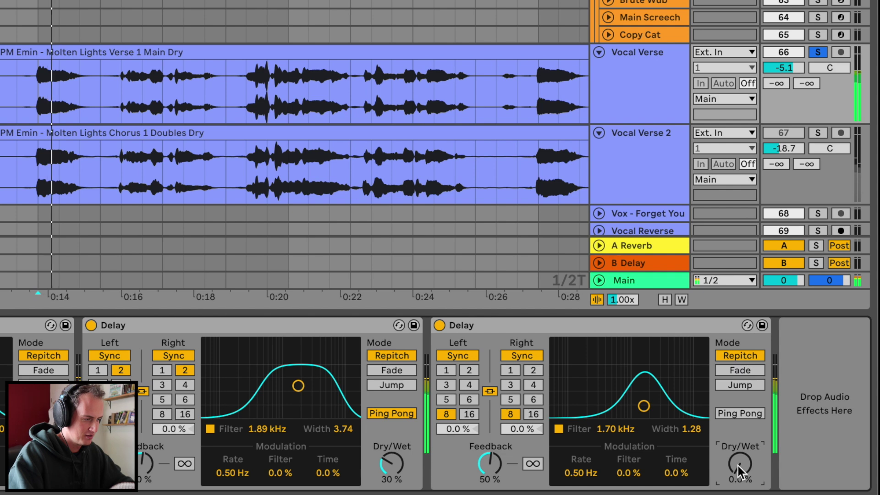
{"action": "mouse_move", "coordinate": [739, 469]}
{"action": "left_mouse_down"}
{"action": "mouse_move", "coordinate": [739, 446]}
{"action": "mouse_move", "coordinate": [738, 470]}
{"action": "left_mouse_up"}
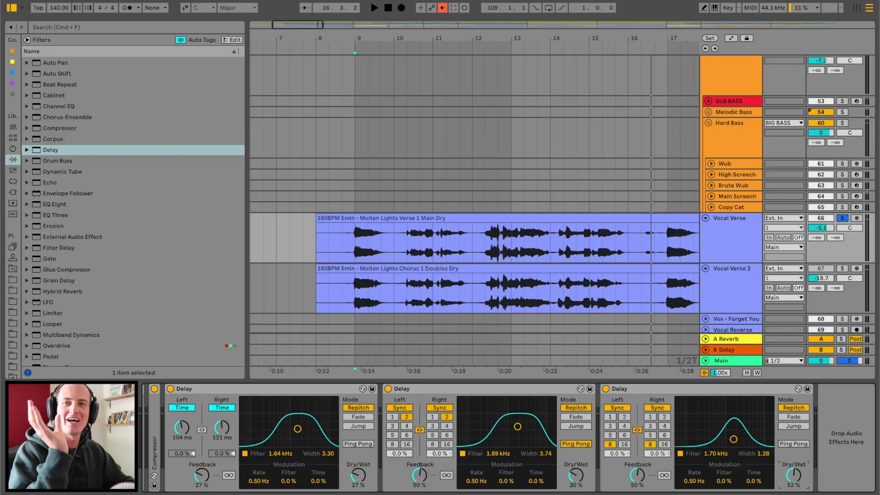
Draw Dry/Wet automation for the third Delay that rises in the gap after the first vocal phrase and returns to 0%
{"action": "key", "text": "a"}
{"action": "key", "text": "a"}
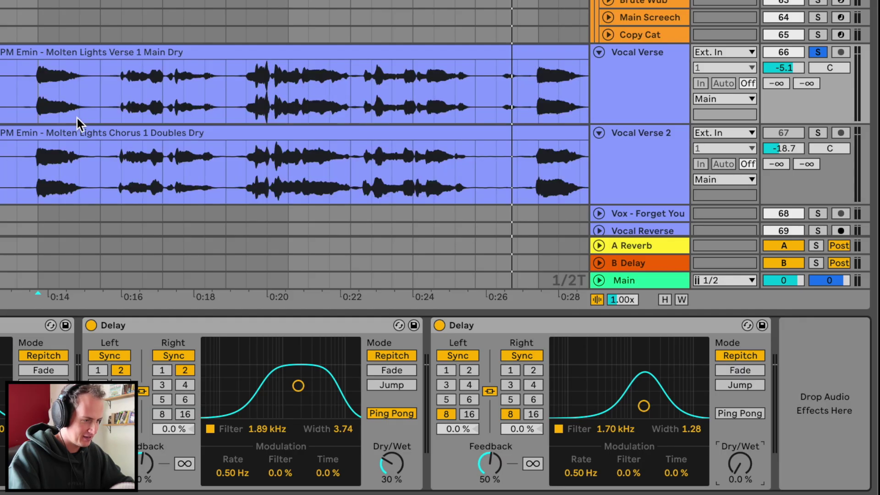
{"action": "key", "text": "a"}
{"action": "left_click", "coordinate": [71, 117]}
{"action": "left_click", "coordinate": [59, 121]}
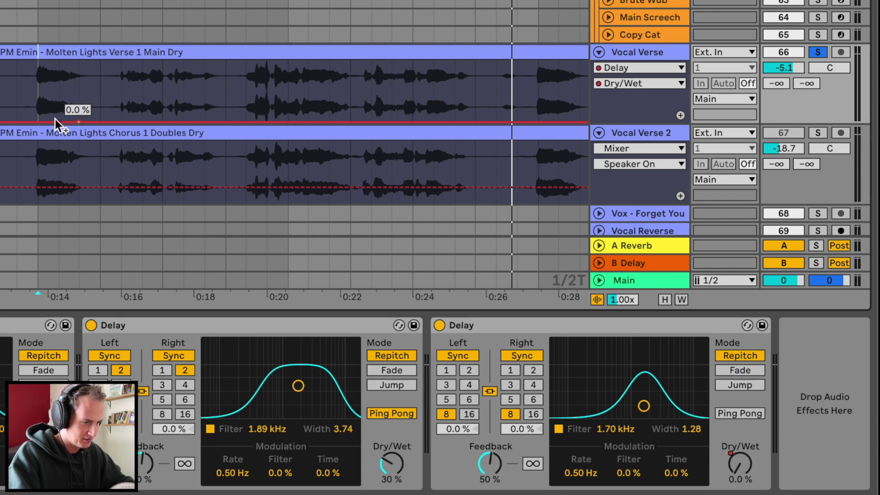
{"action": "left_click_drag", "start_coordinate": [80, 120], "coordinate": [132, 122]}
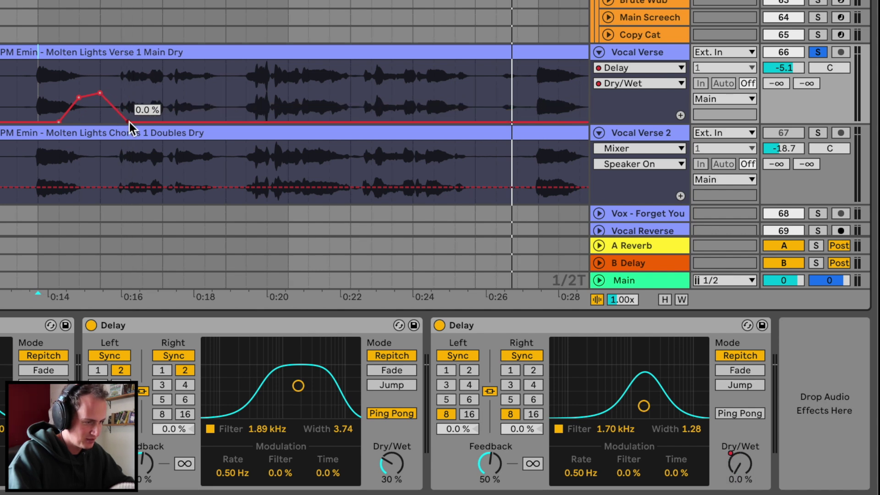
Play back the first delay throw and draw another Dry/Wet automation rise in the gap after the second vocal phrase
{"action": "left_click", "coordinate": [11, 82]}
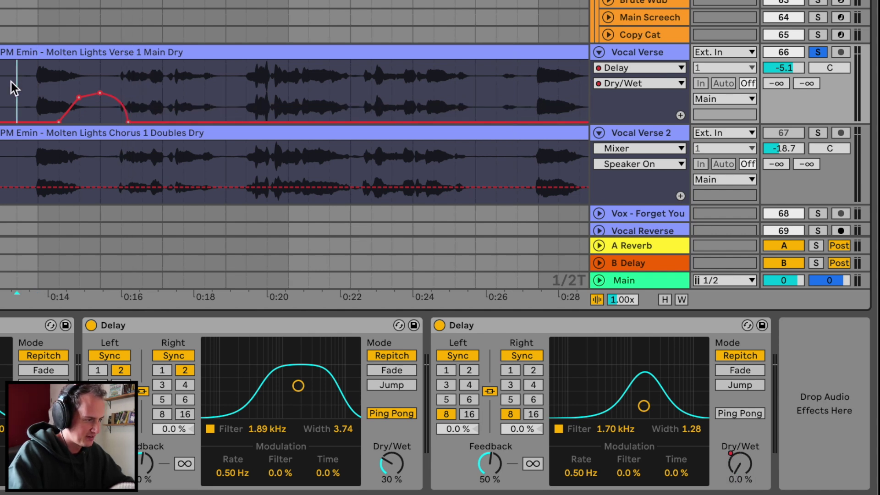
{"action": "key", "text": "space"}
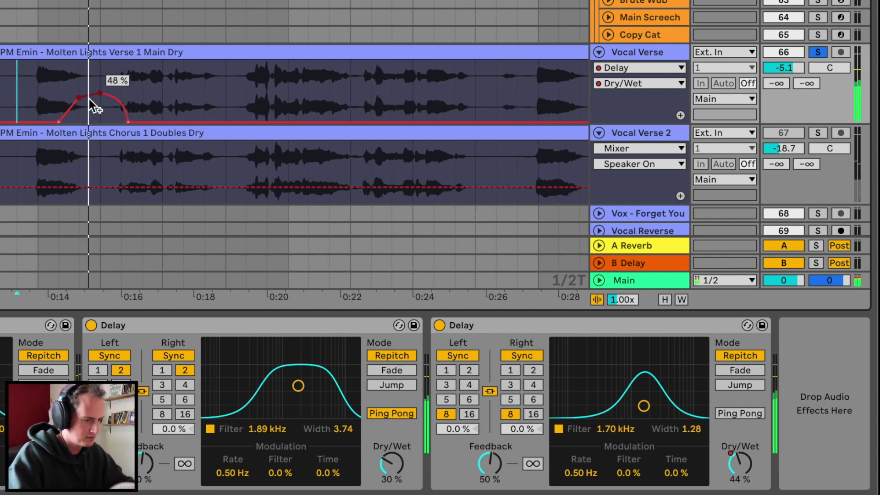
{"action": "left_click", "coordinate": [172, 121]}
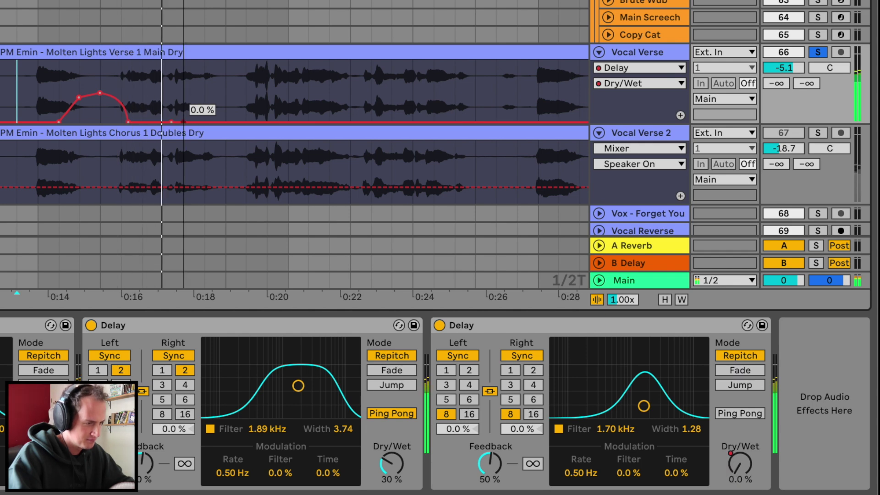
{"action": "left_click_drag", "start_coordinate": [187, 121], "coordinate": [212, 90]}
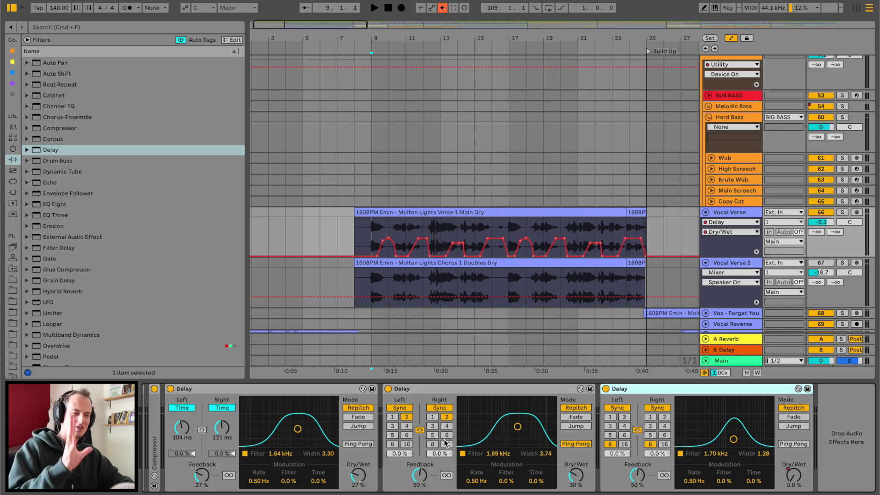
Group the three Delay devices on the Vocal Verse track into one Audio Effect Rack
{"action": "scroll", "coordinate": [440, 441], "scroll_direction": "left", "scroll_amount": 3}
{"action": "left_click", "coordinate": [403, 392], "text": "shift"}
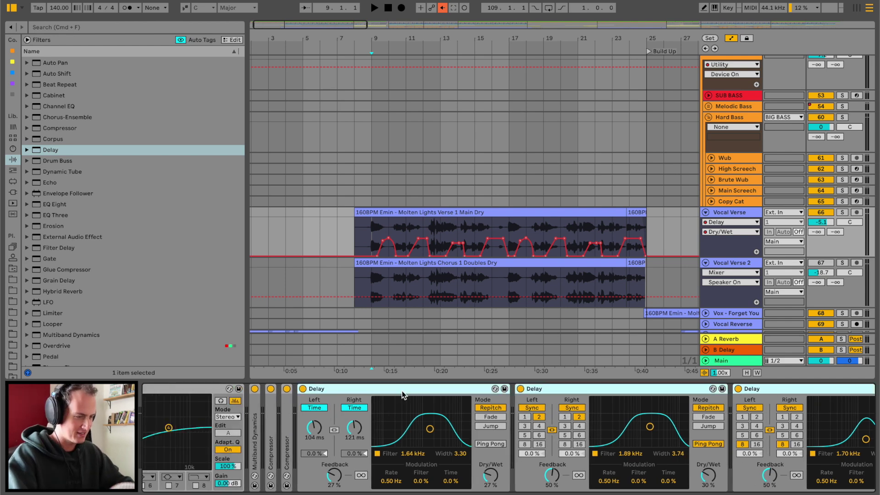
{"action": "key", "text": "super+g"}
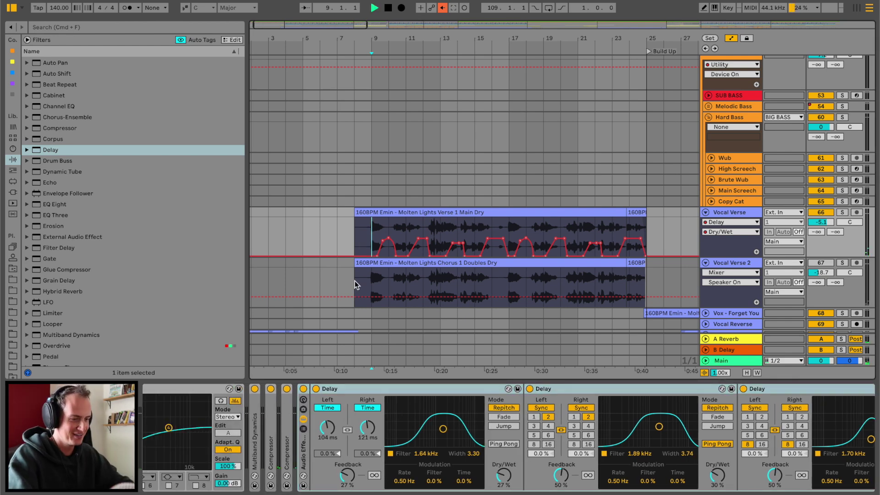
Compare the vocal in the full mix with the delay rack bypassed and active, and stop playback
{"action": "left_click", "coordinate": [304, 389]}
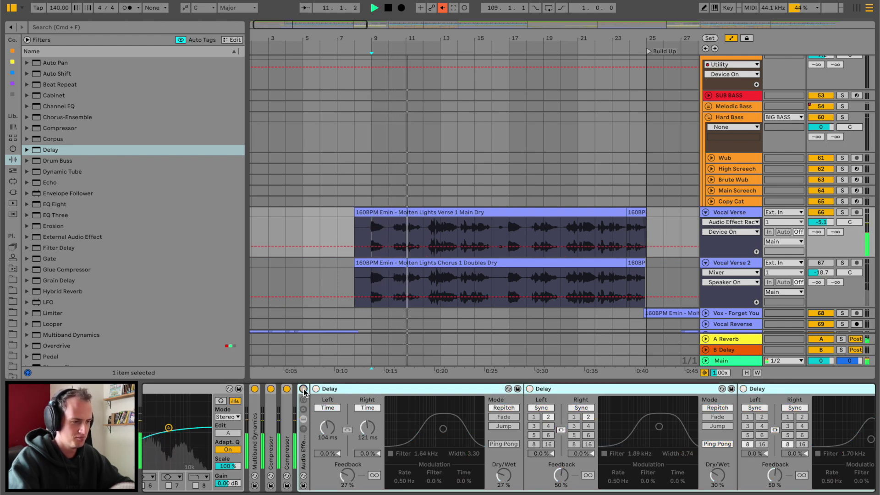
{"action": "left_click", "coordinate": [303, 389]}
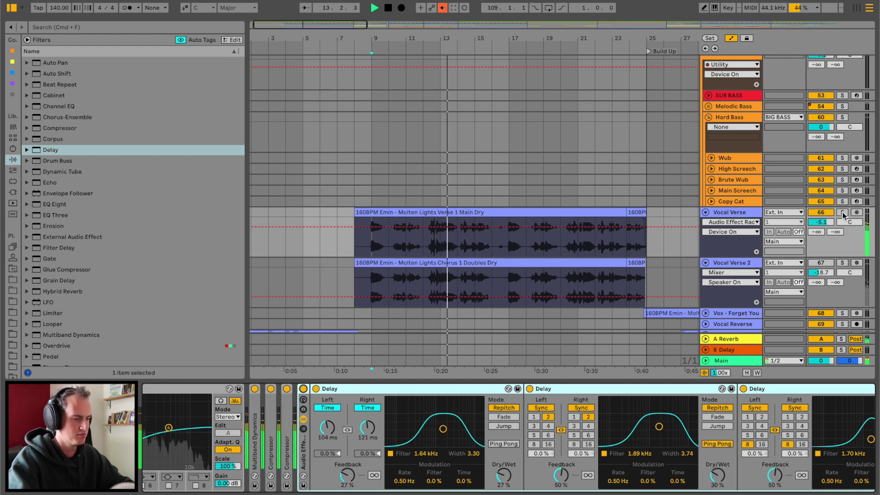
{"action": "key", "text": "space"}
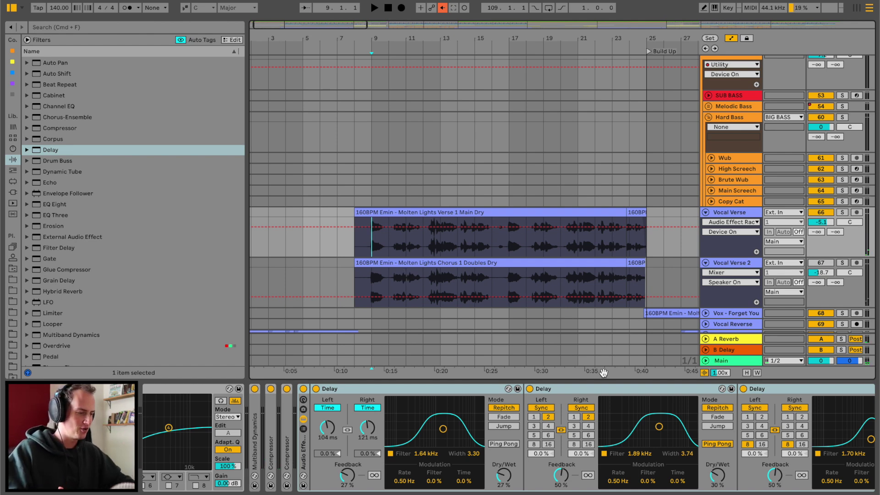
Play the verse from the first vocal phrase and raise the first Delay's Dry/Wet, settling on 37%
{"action": "scroll", "coordinate": [631, 389], "scroll_direction": "right", "scroll_amount": 4}
{"action": "left_click", "coordinate": [658, 392]}
{"action": "scroll", "coordinate": [620, 449], "scroll_direction": "left", "scroll_amount": 2}
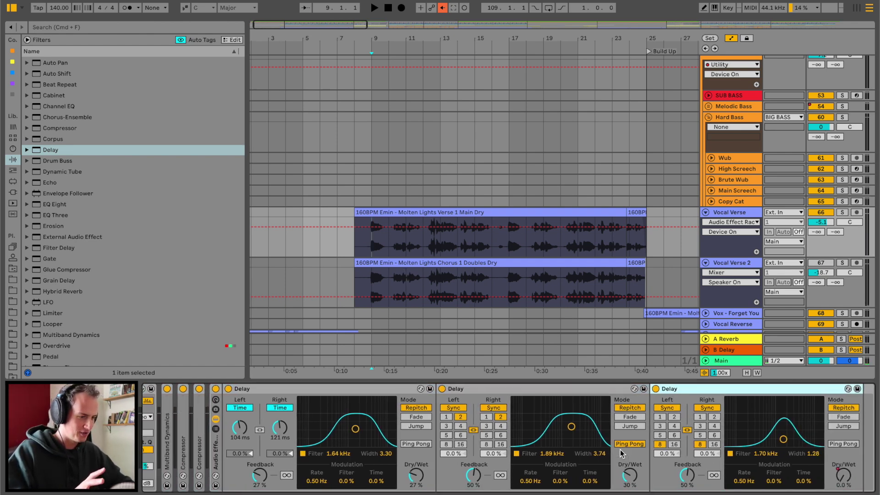
{"action": "scroll", "coordinate": [620, 449], "scroll_direction": "left", "scroll_amount": 3}
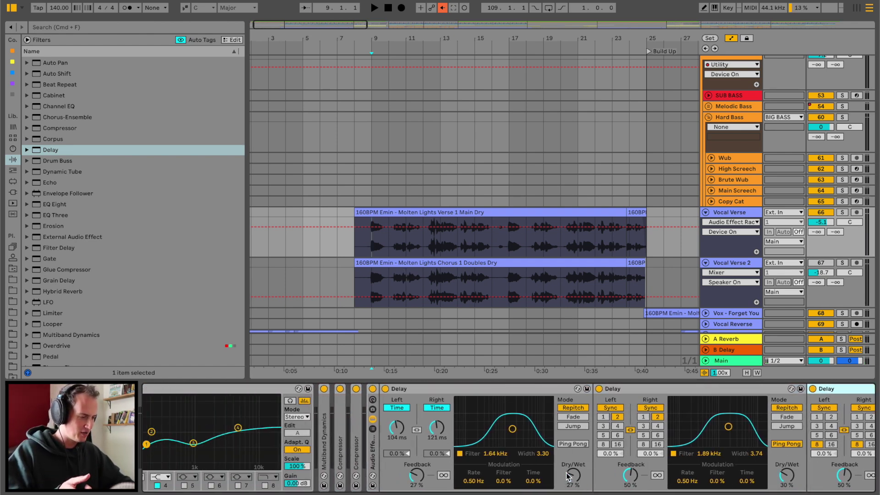
{"action": "scroll", "coordinate": [568, 477], "scroll_direction": "right", "scroll_amount": 1}
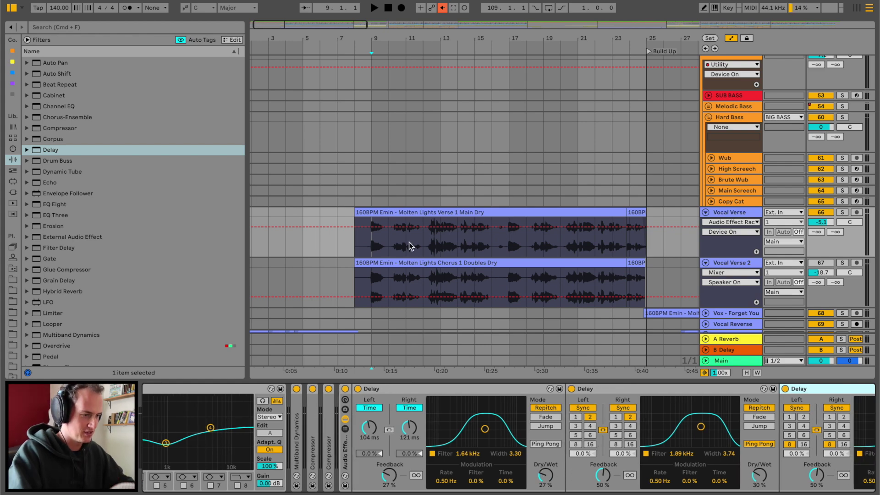
{"action": "left_click", "coordinate": [372, 248]}
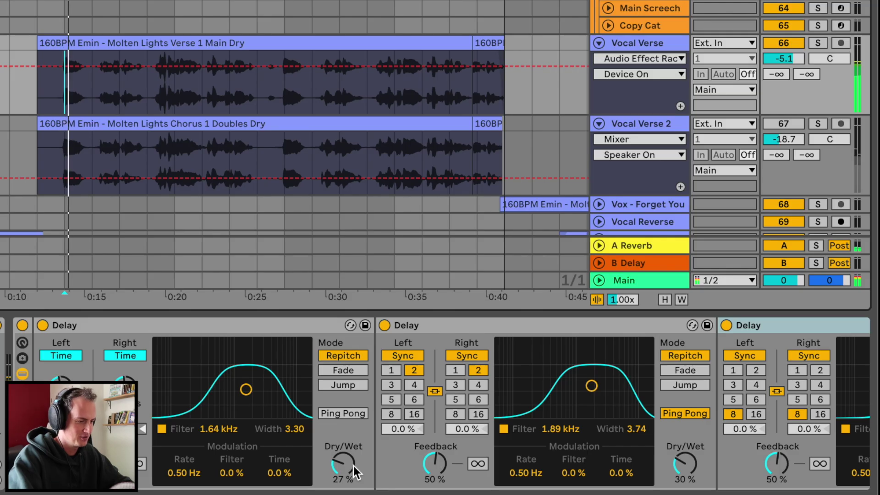
{"action": "left_click_drag", "start_coordinate": [546, 475], "coordinate": [545, 463]}
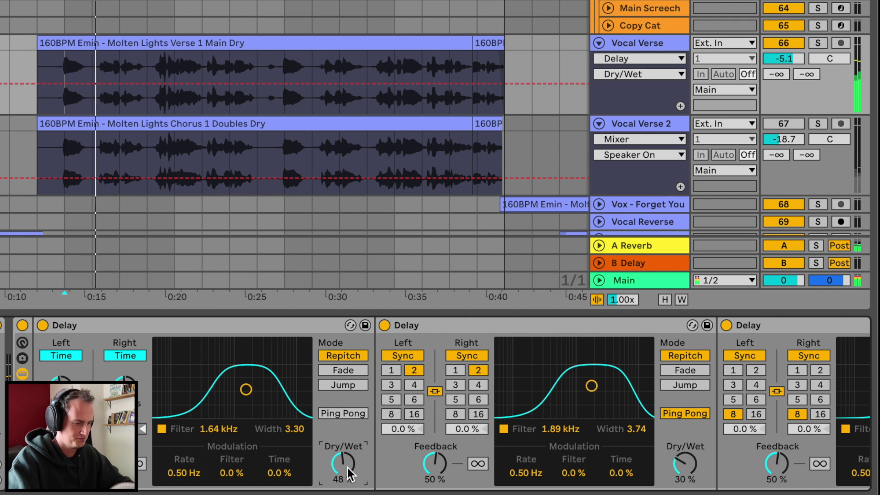
{"action": "left_click_drag", "start_coordinate": [347, 467], "coordinate": [347, 474]}
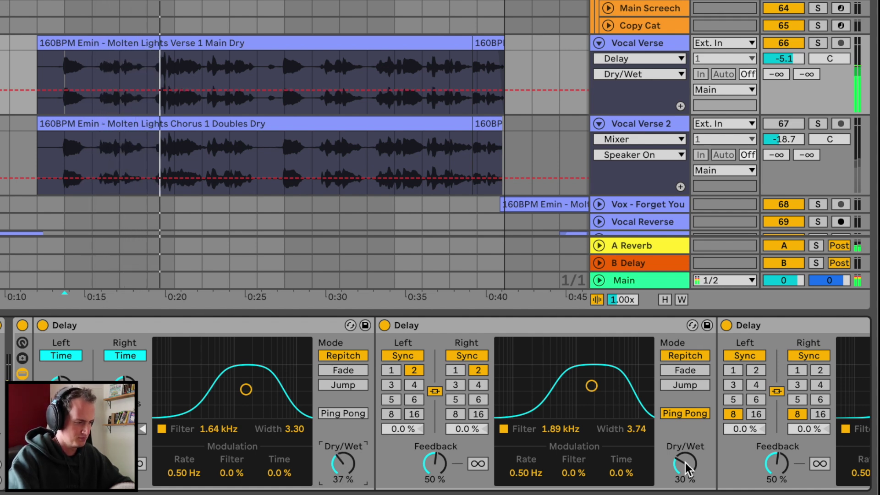
Set the second Delay's filter to 1.32 kHz with width 2.18 and its Dry/Wet to 35%
{"action": "left_click_drag", "start_coordinate": [686, 465], "coordinate": [686, 457]}
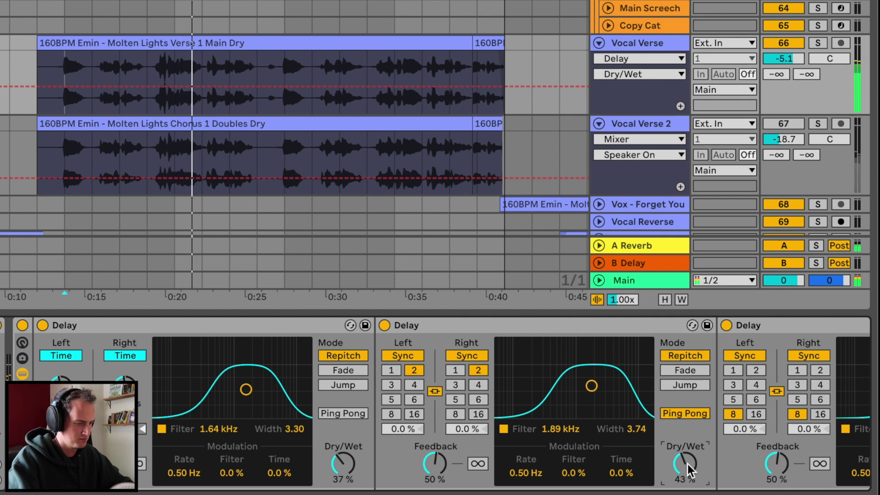
{"action": "left_click_drag", "start_coordinate": [591, 386], "coordinate": [582, 399]}
{"action": "left_click_drag", "start_coordinate": [686, 463], "coordinate": [688, 468]}
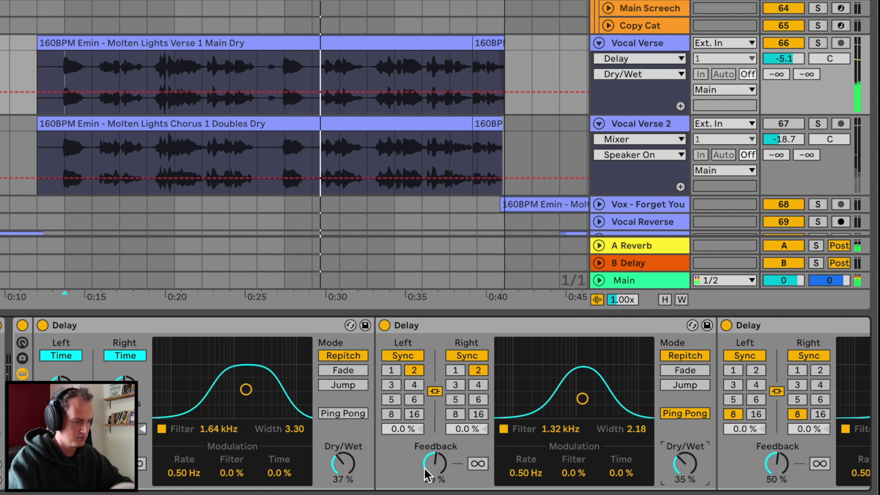
Solo the Vocal Verse track and replay it from the first phrase, toggling the delay rack to compare dry and delayed sound
{"action": "left_click", "coordinate": [819, 44]}
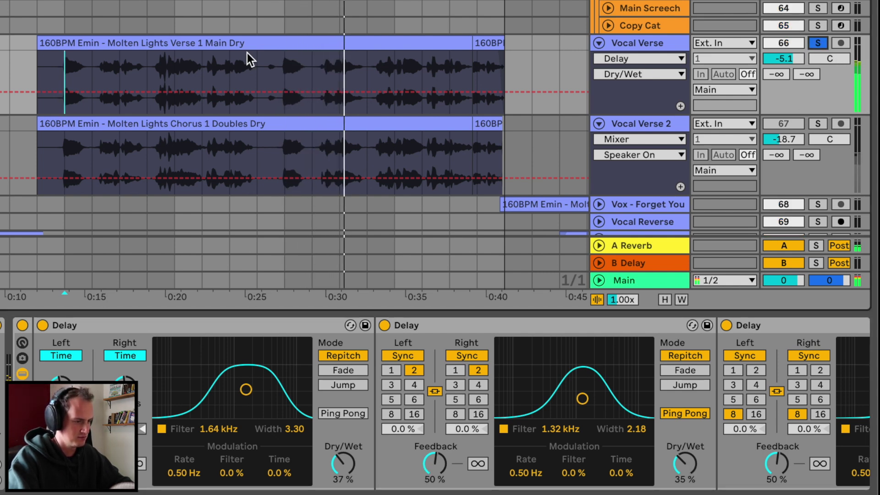
{"action": "left_click", "coordinate": [64, 74]}
{"action": "left_click", "coordinate": [18, 325]}
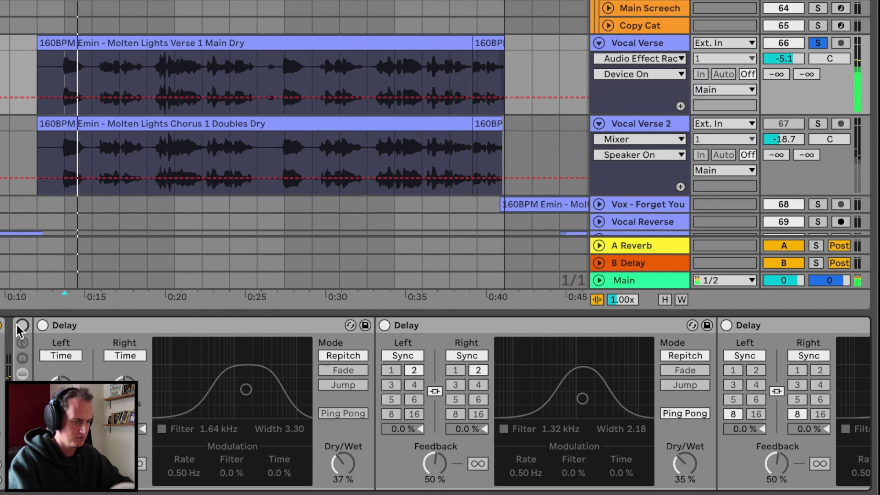
{"action": "scroll", "coordinate": [17, 324], "scroll_direction": "right", "scroll_amount": 3}
{"action": "left_click", "coordinate": [17, 325]}
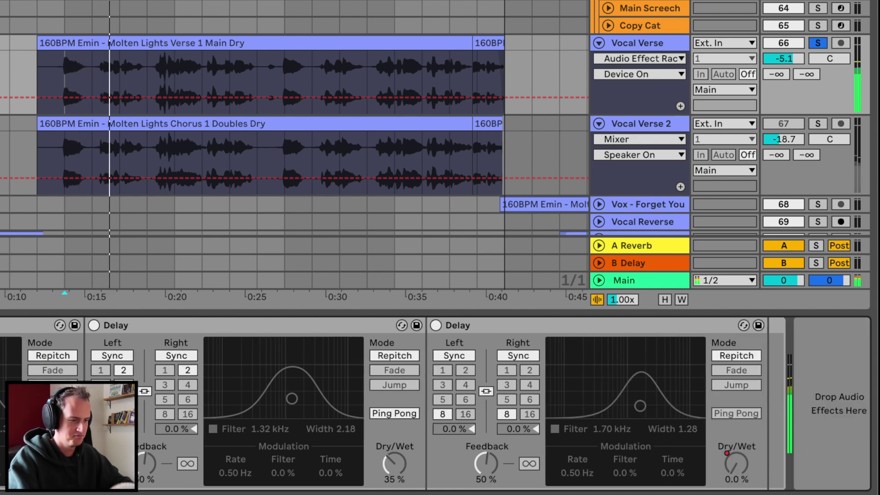